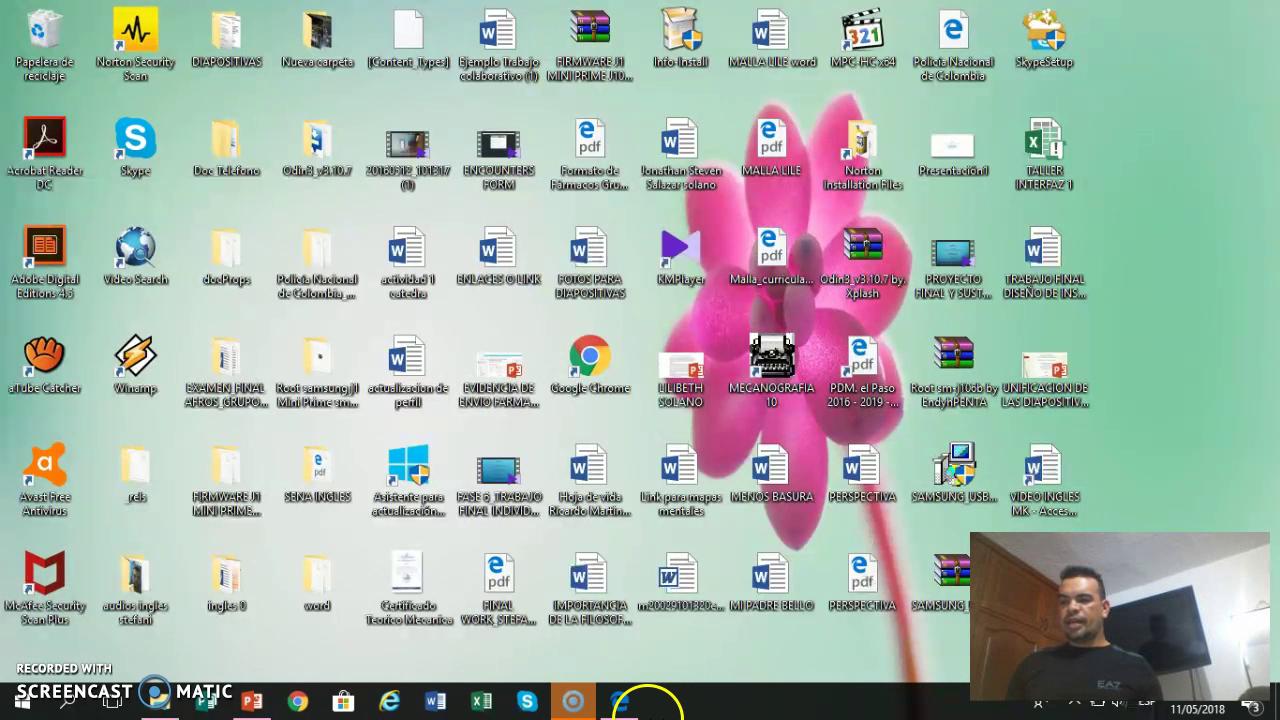
Step: Switch to the Activities guide PDF in Microsoft Edge and search the document for "video"
mouse_move(620, 703)
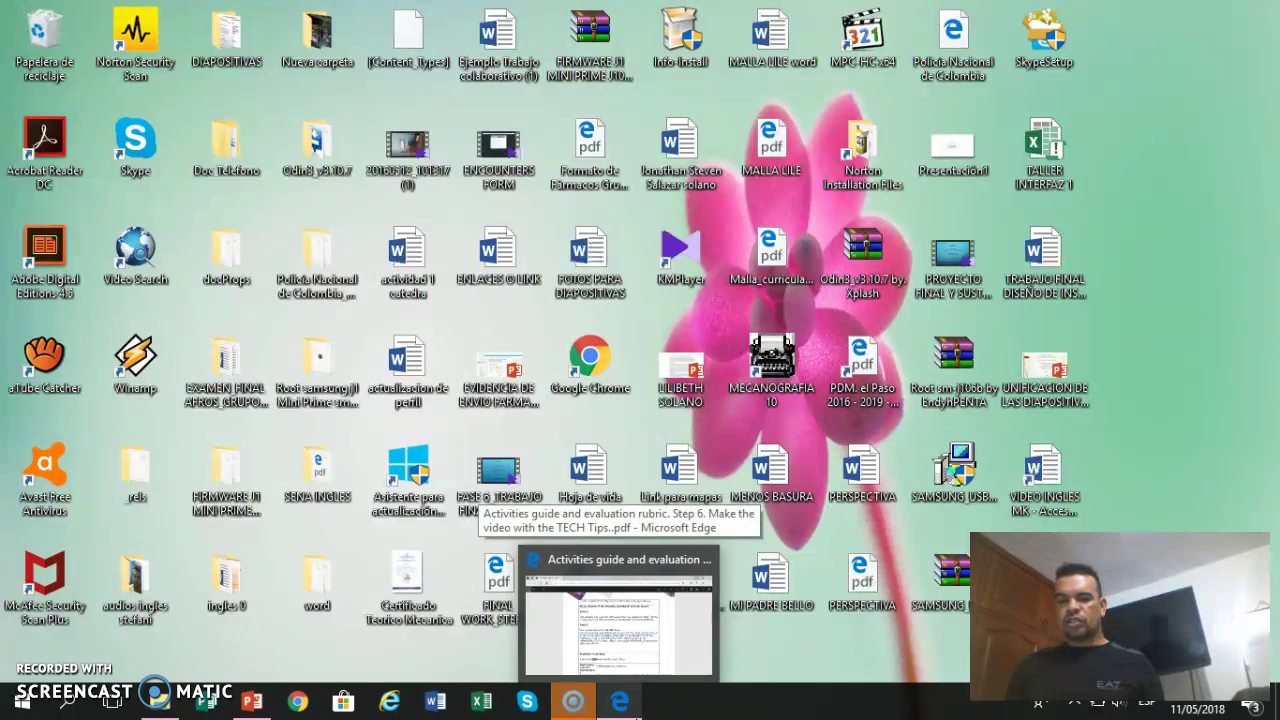
click(588, 566)
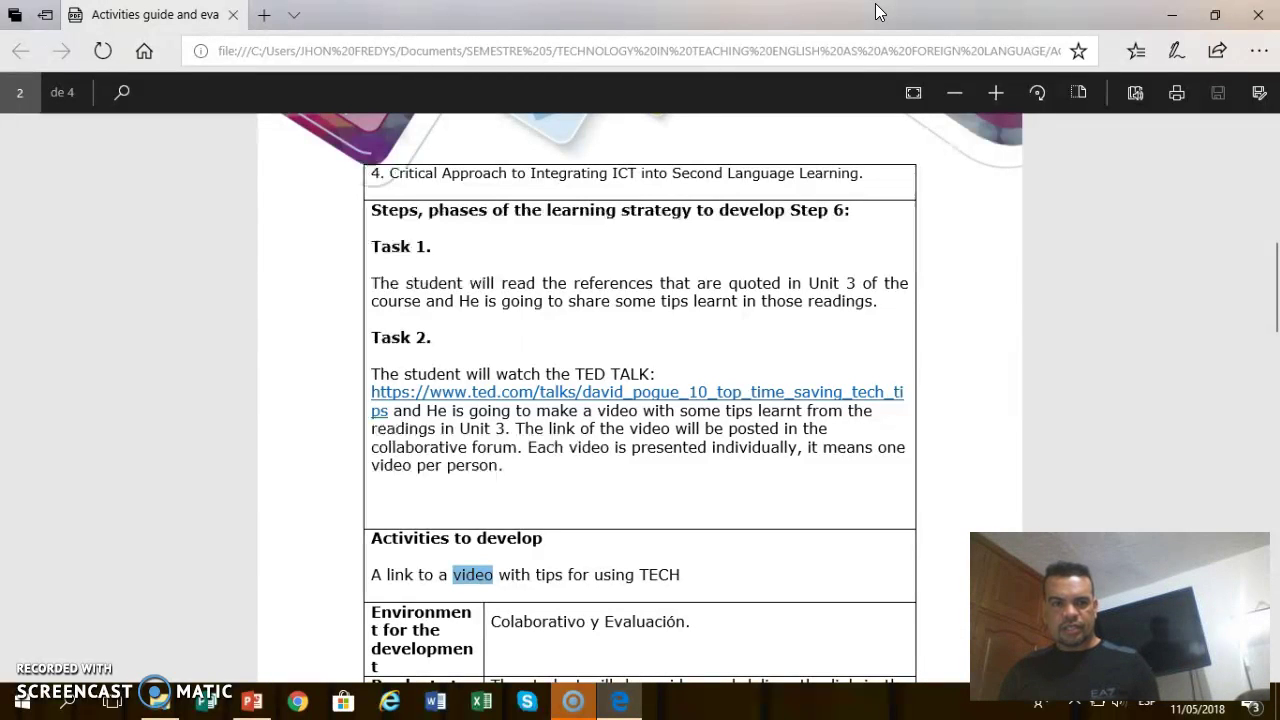
key(ctrl+f)
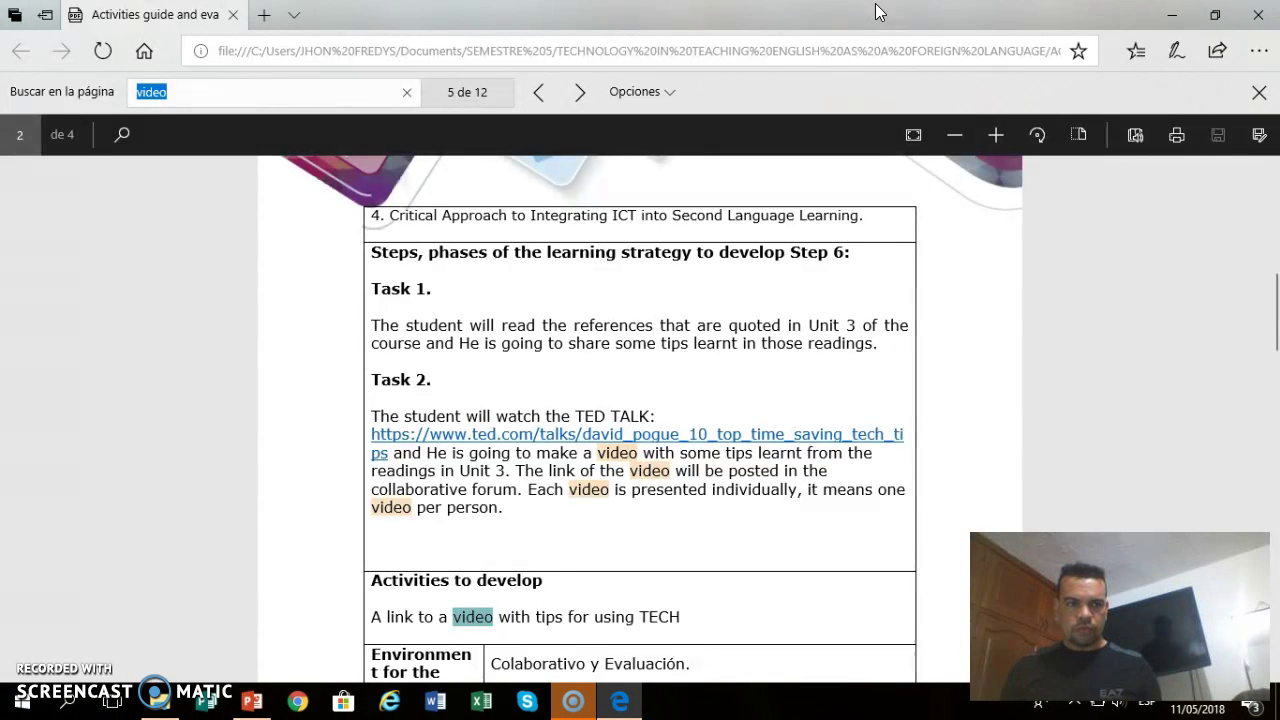
click(172, 92)
key(BackSpace)
key(BackSpace)
key(BackSpace)
key(BackSpace)
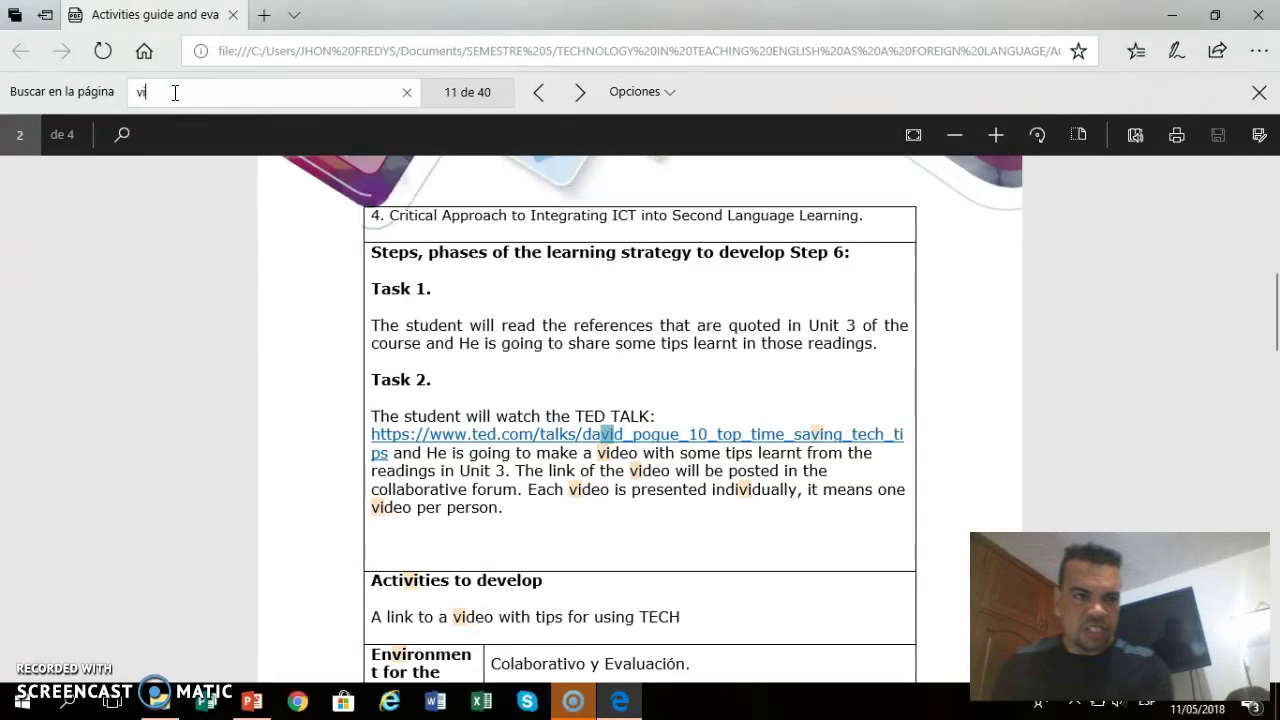
key(BackSpace)
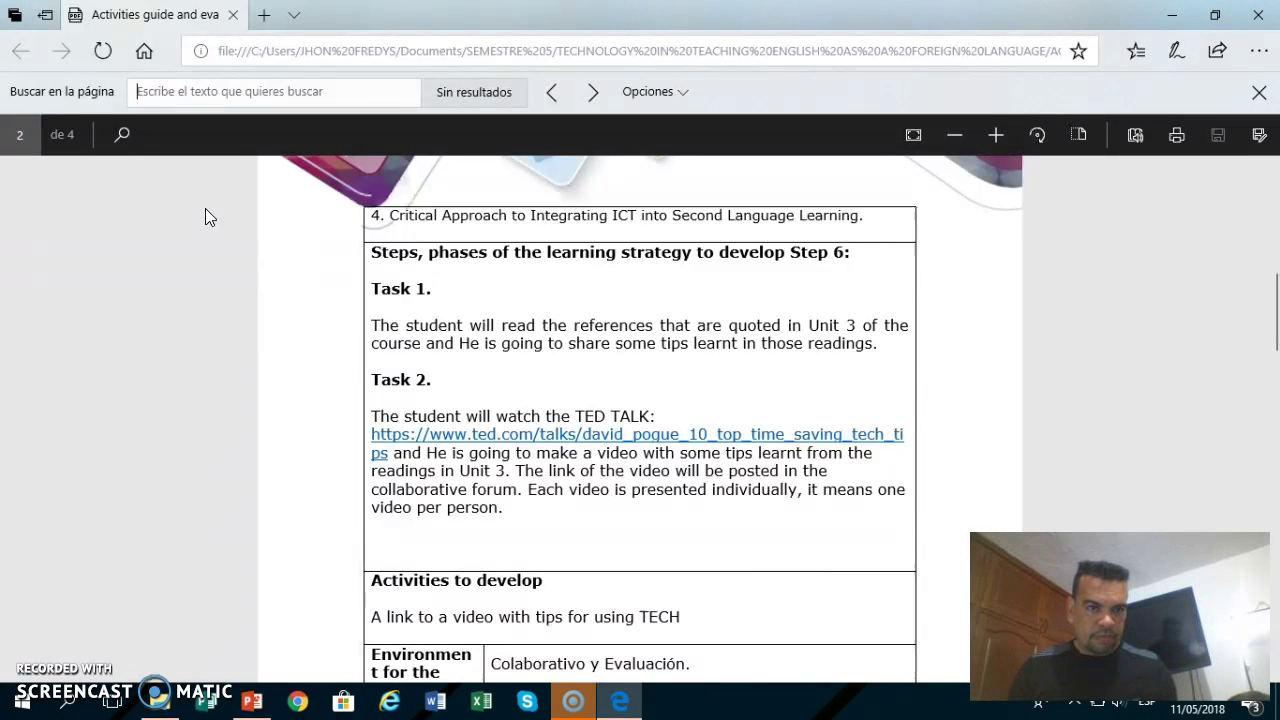
text(video)
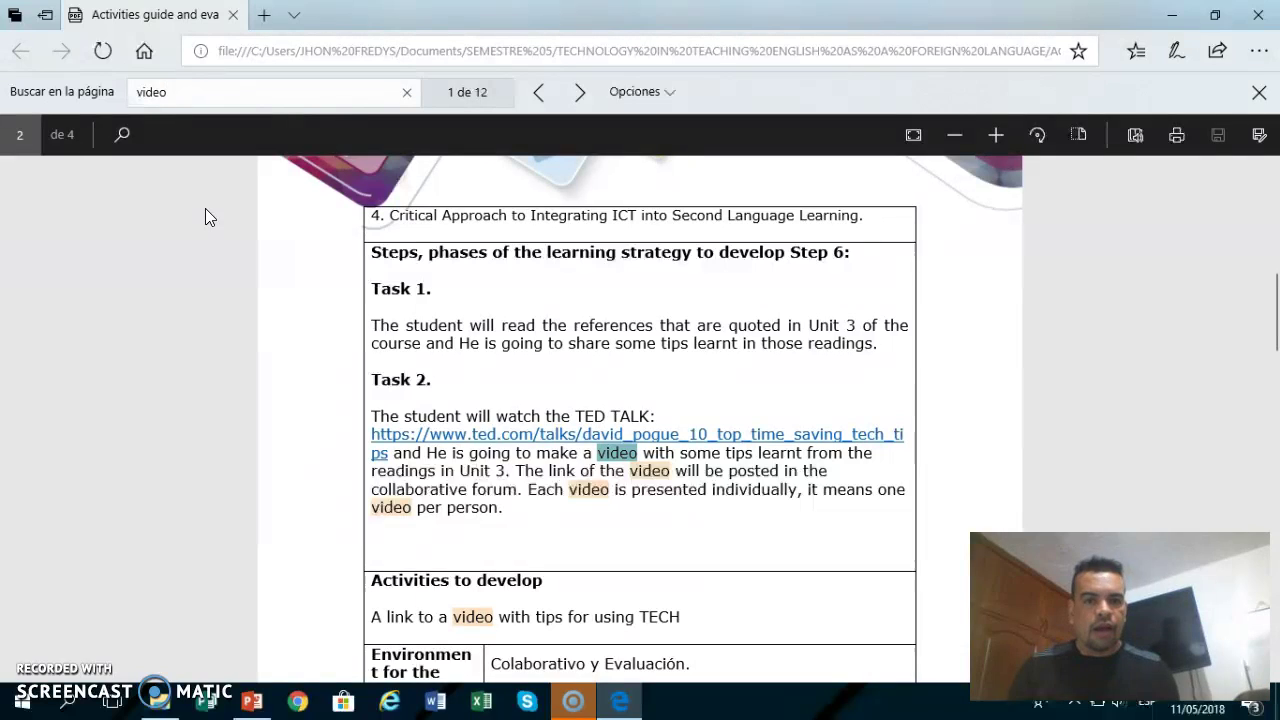
Step: Step through the matches for "video" to the fourth occurrence, at the end of the Task 2 paragraph
click(194, 86)
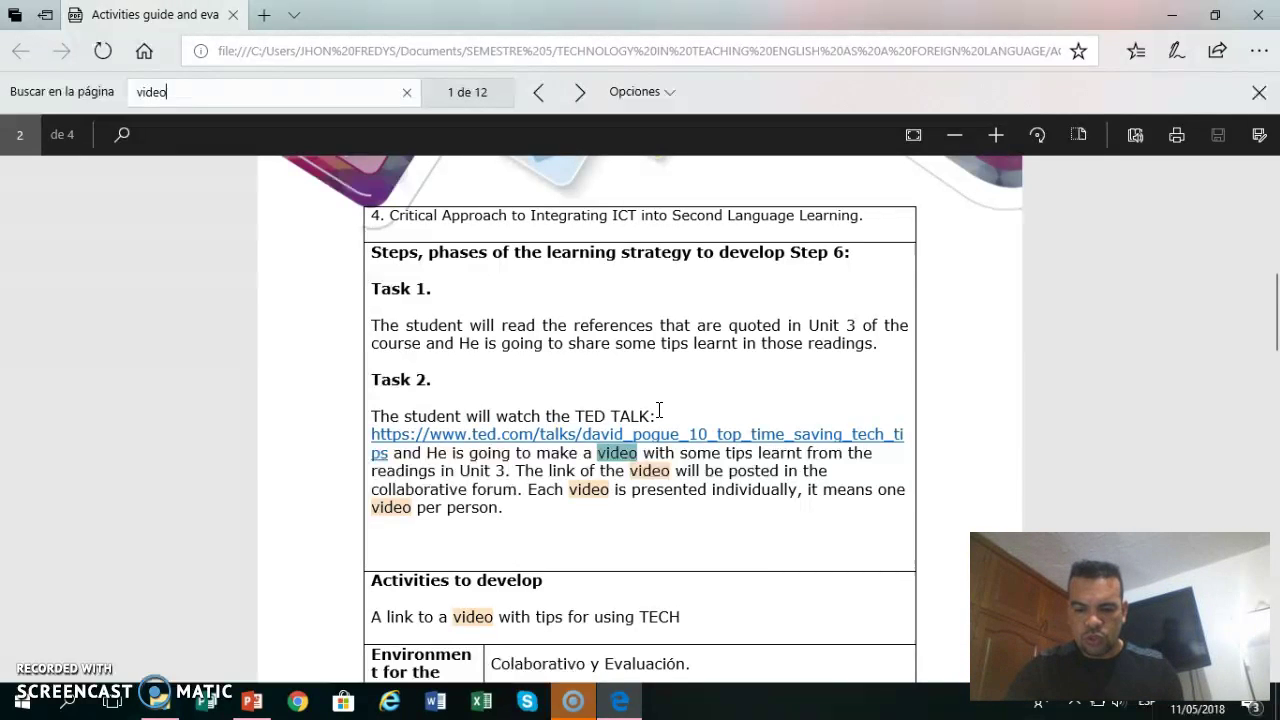
key(Return)
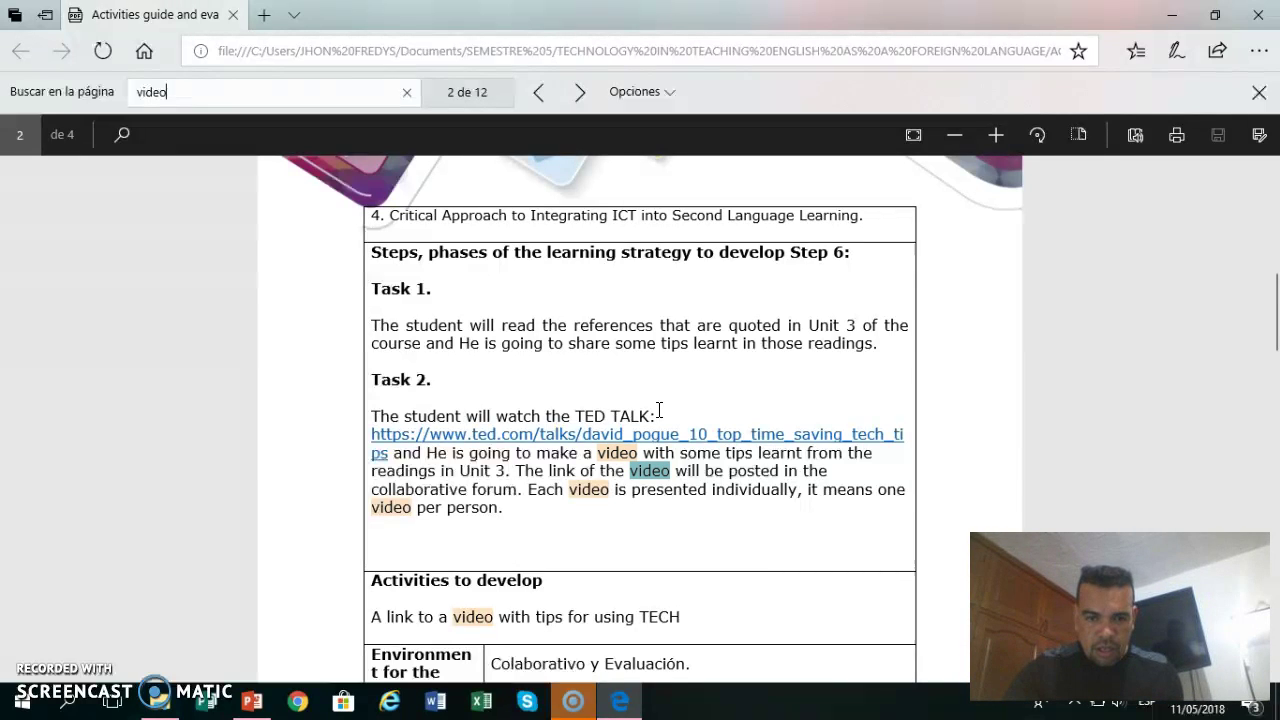
key(Return)
key(Return)
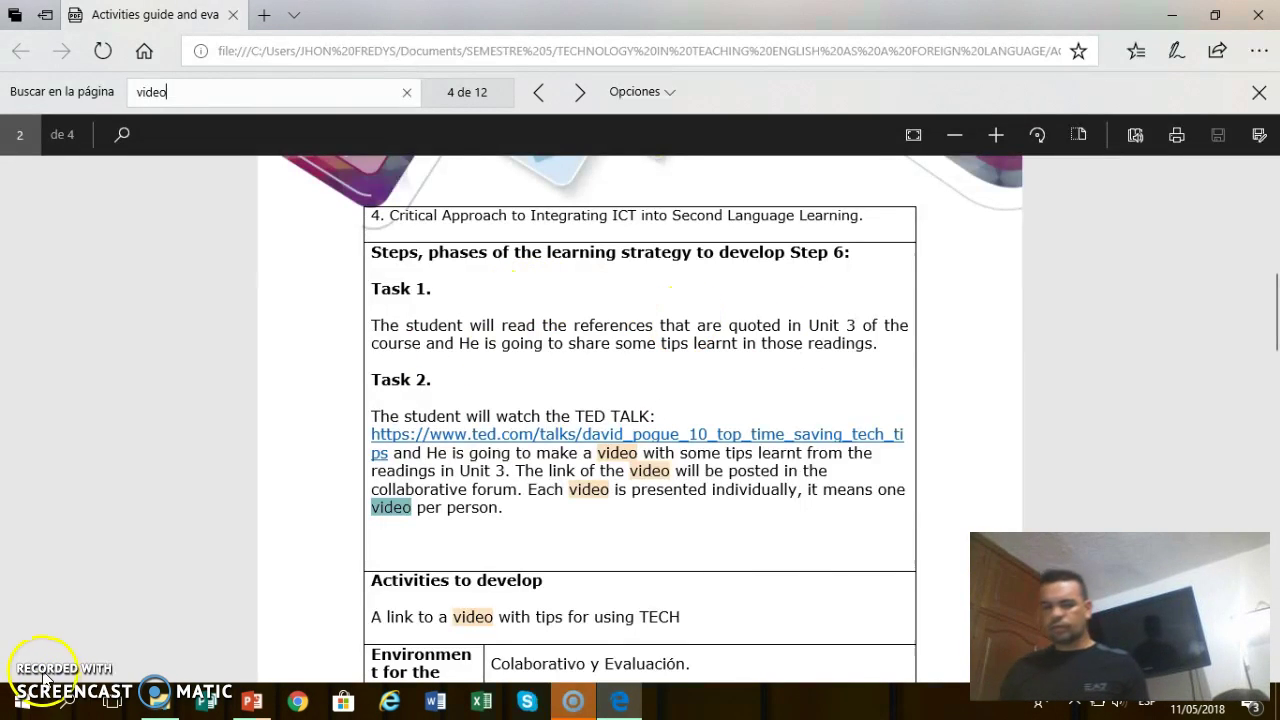
Step: Show the desktop and bring the Activities guide PDF window back up
key(super+d)
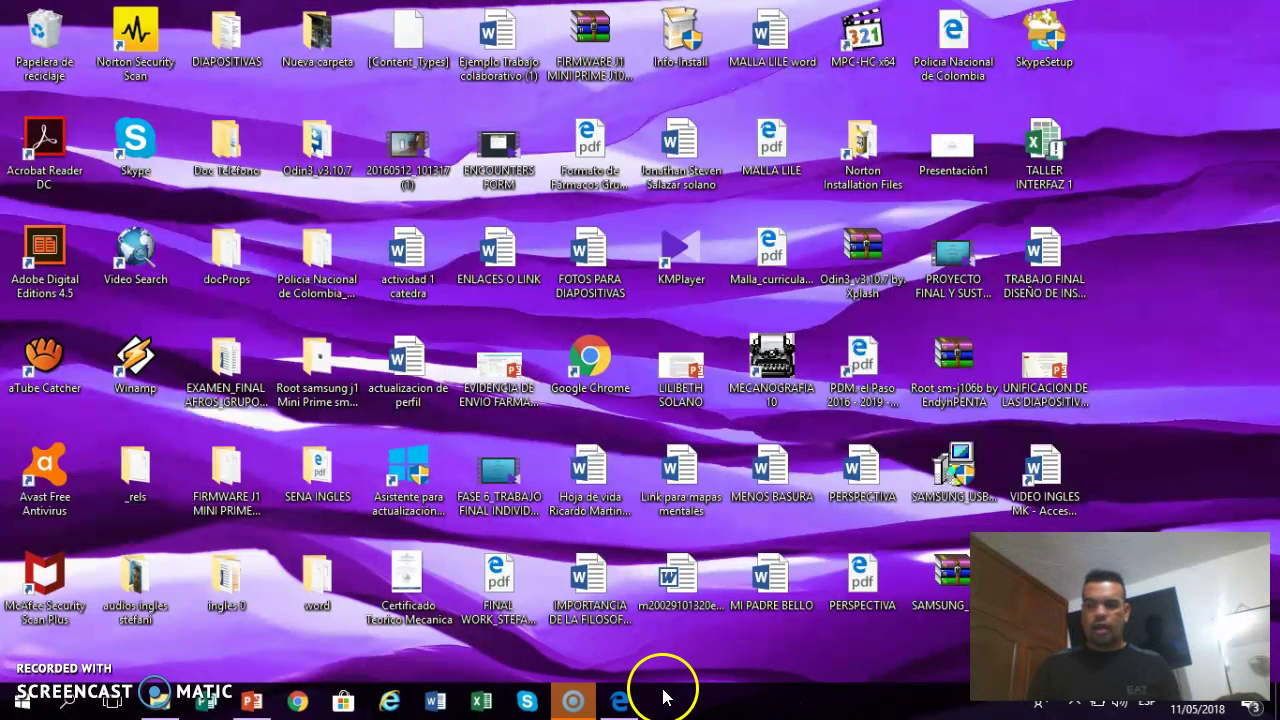
click(628, 708)
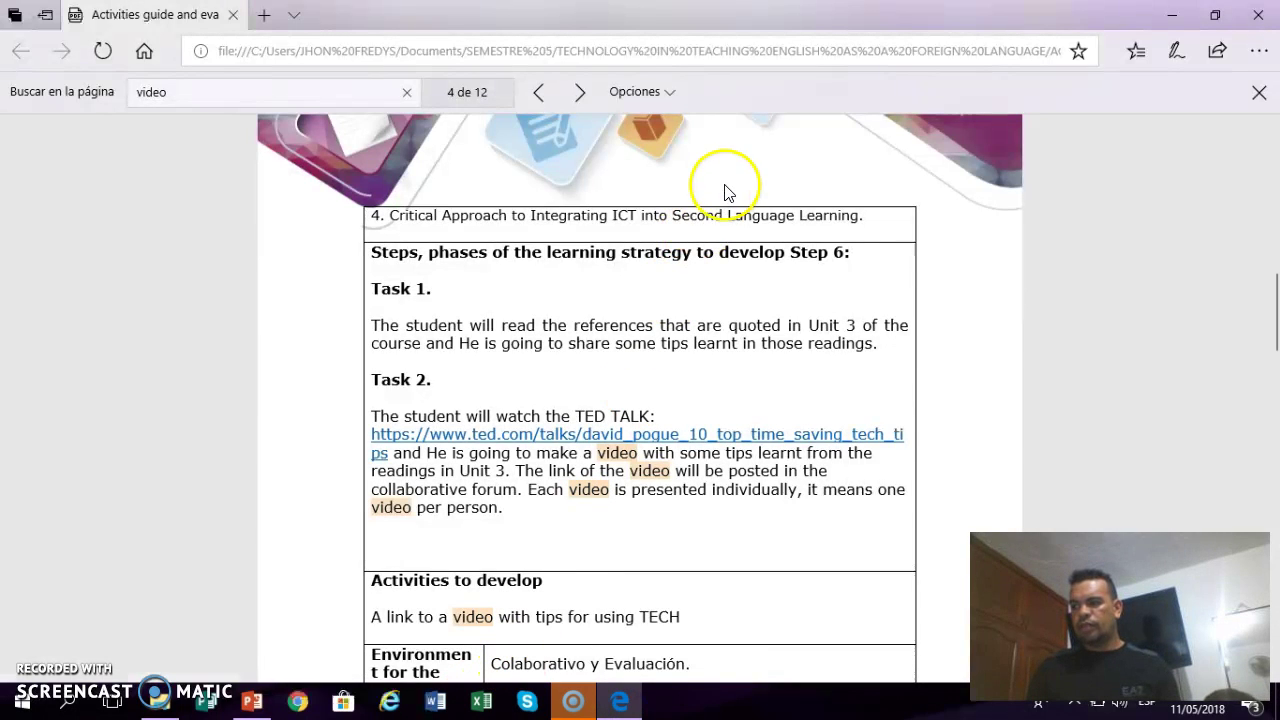
Step: Arrange the Activities guide PDF and the "TIPS FOR SAVING TIME" PowerPoint presentation as smaller windows side by side
drag(670, 20, 950, 46)
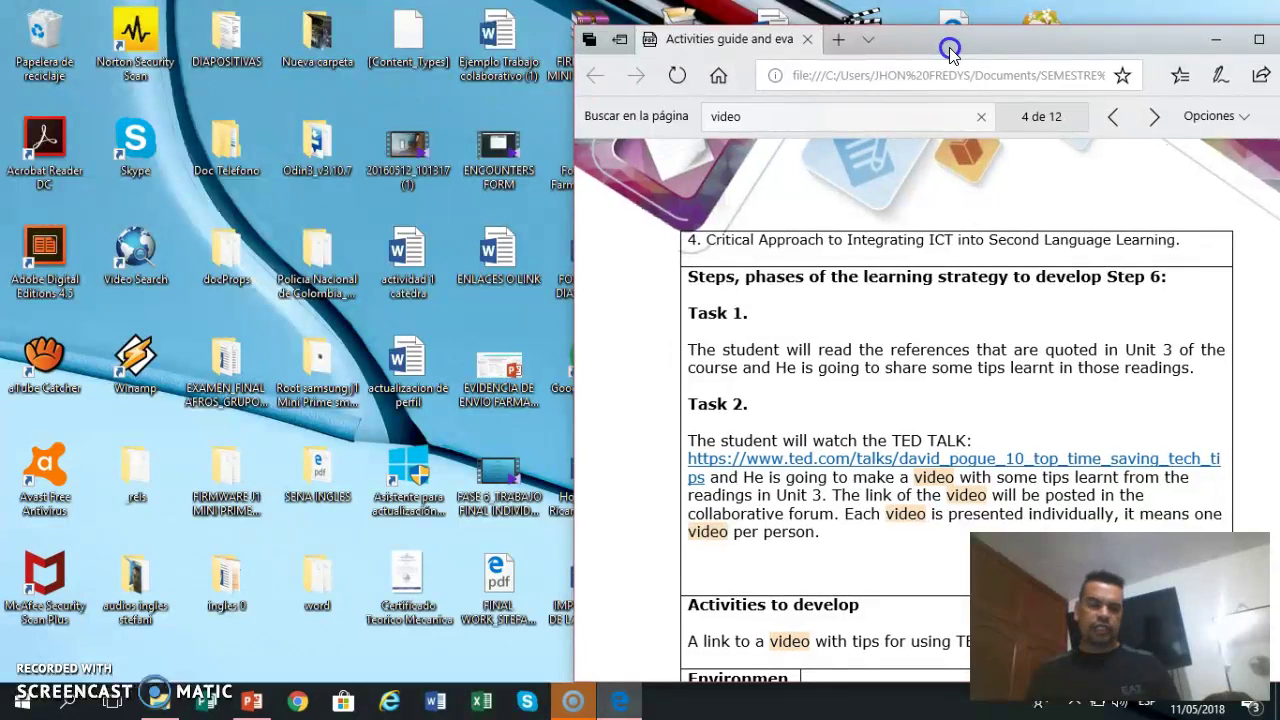
click(252, 702)
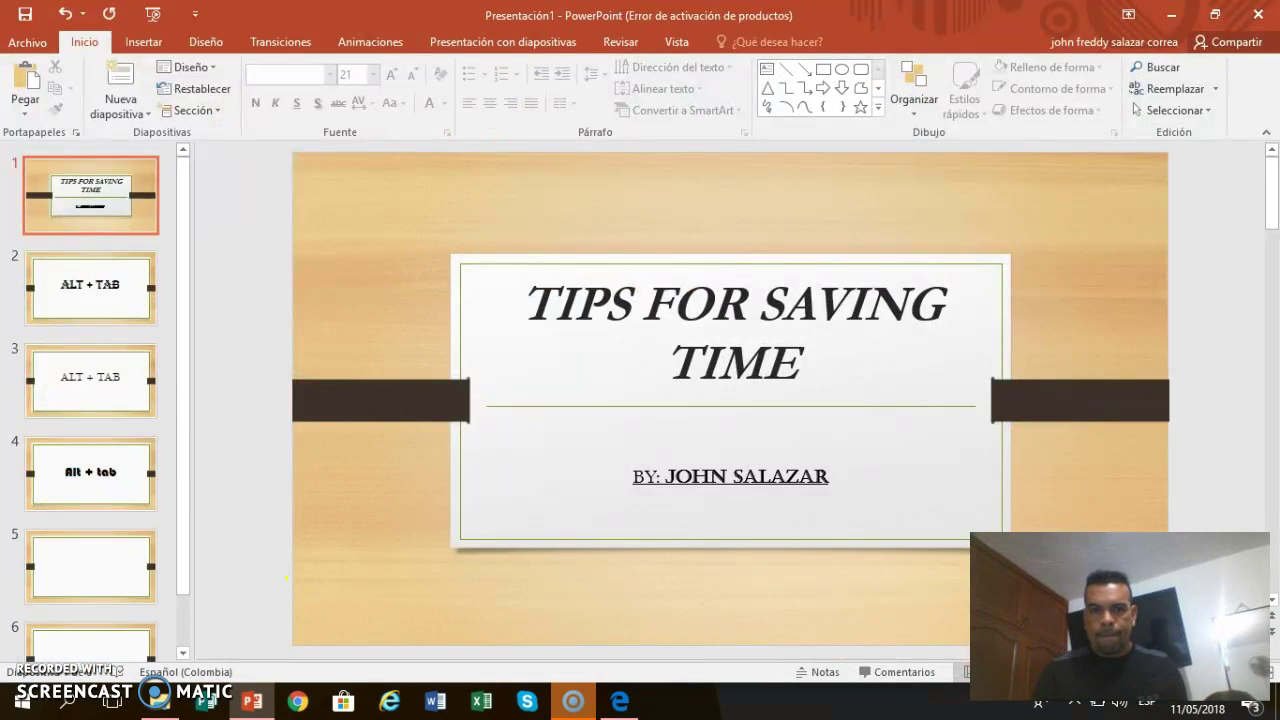
drag(503, 12, 304, 18)
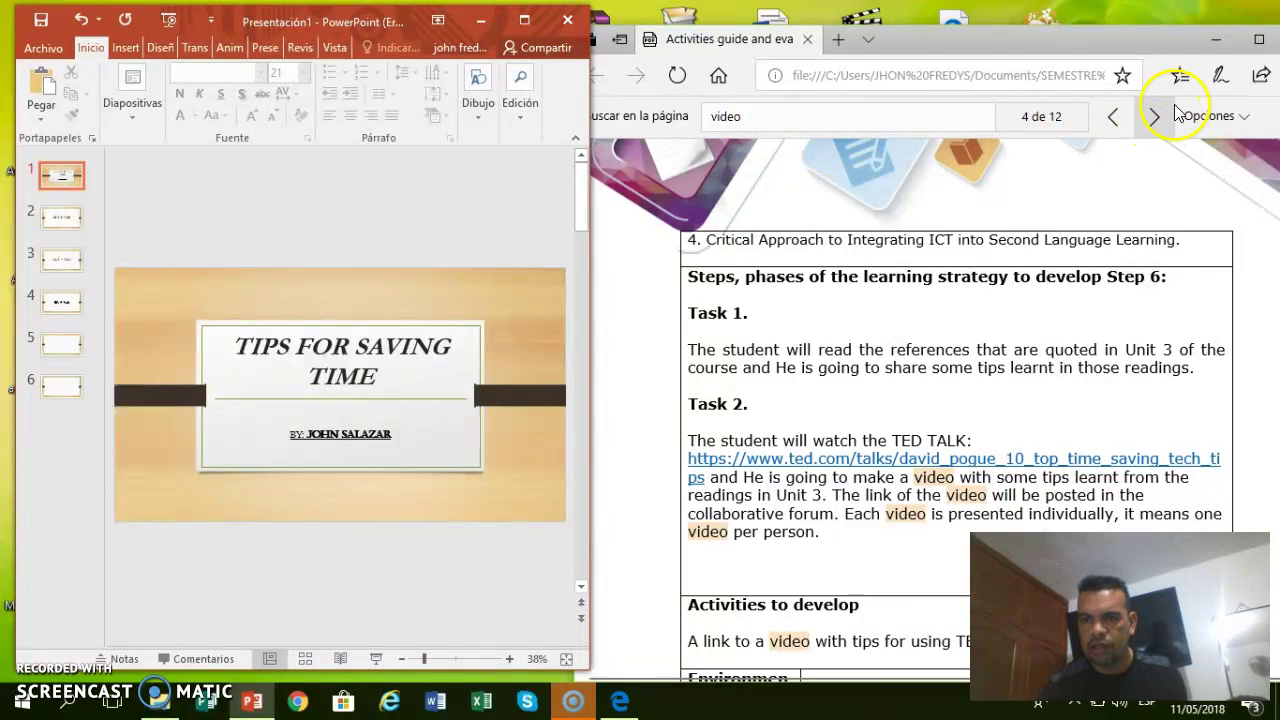
Step: Close the "TIPS FOR SAVING TIME" presentation and the Activities guide PDF window
click(569, 22)
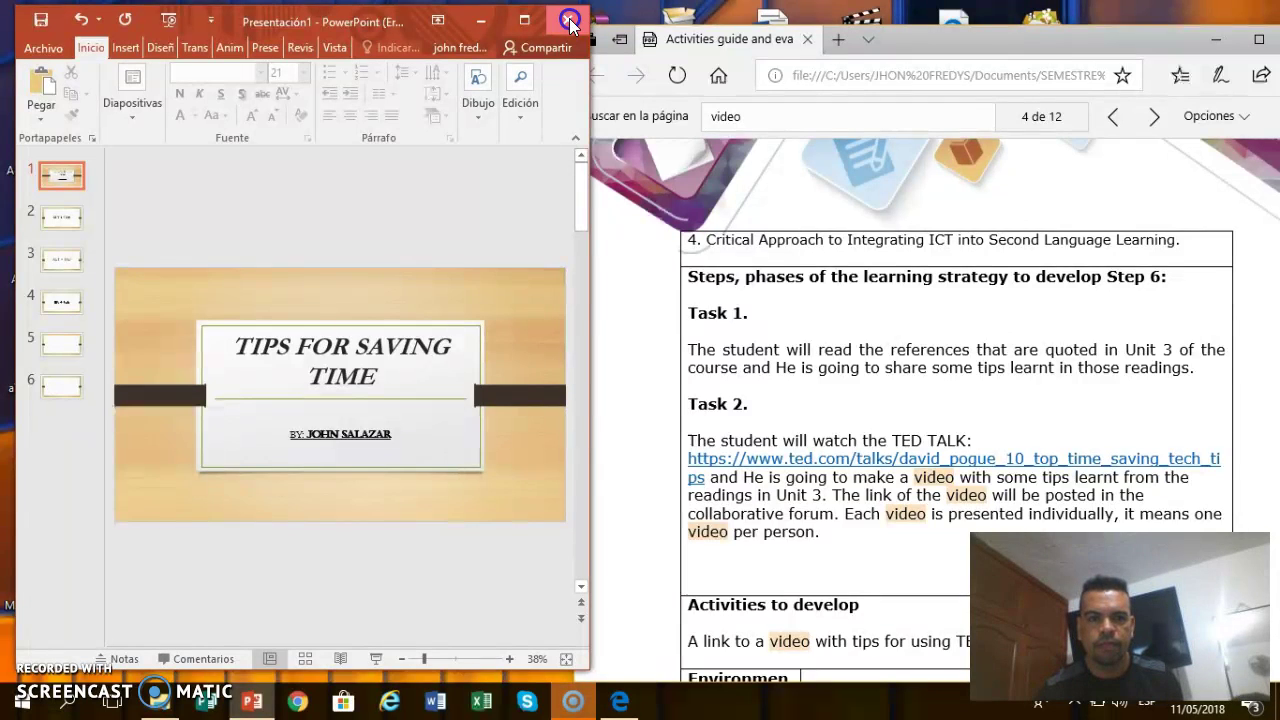
click(650, 386)
drag(1142, 40, 1042, 40)
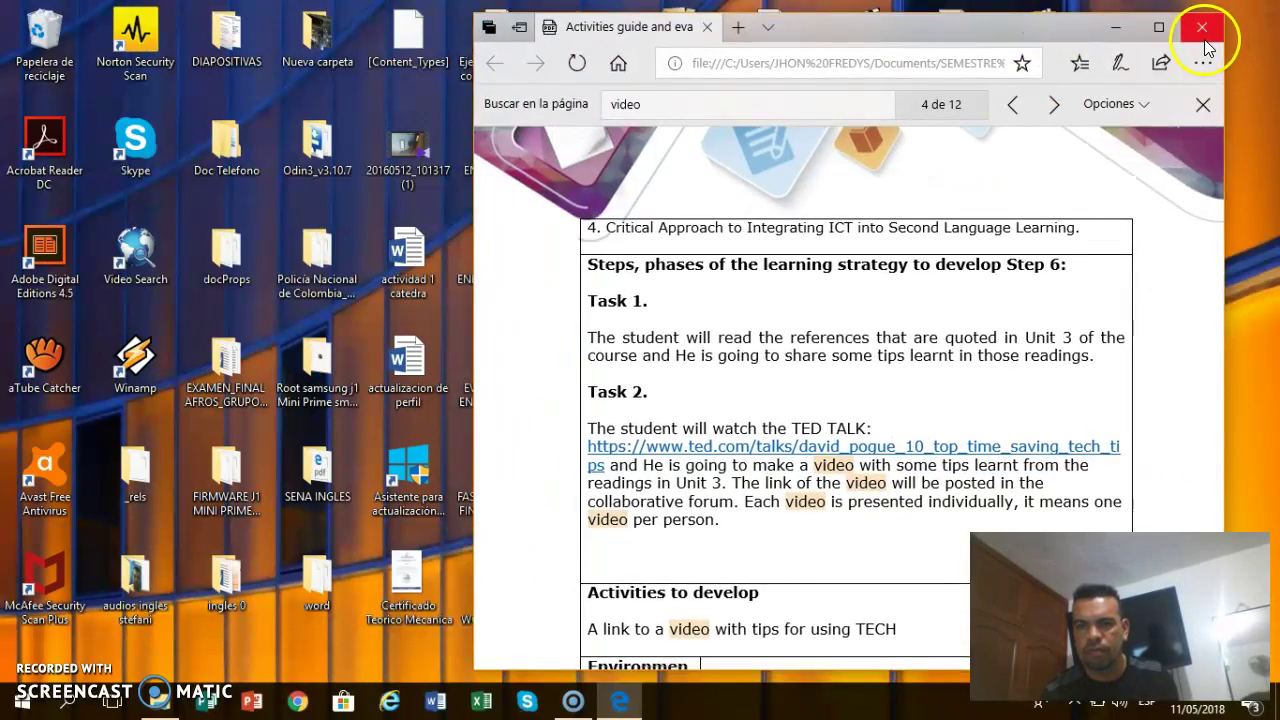
click(1204, 39)
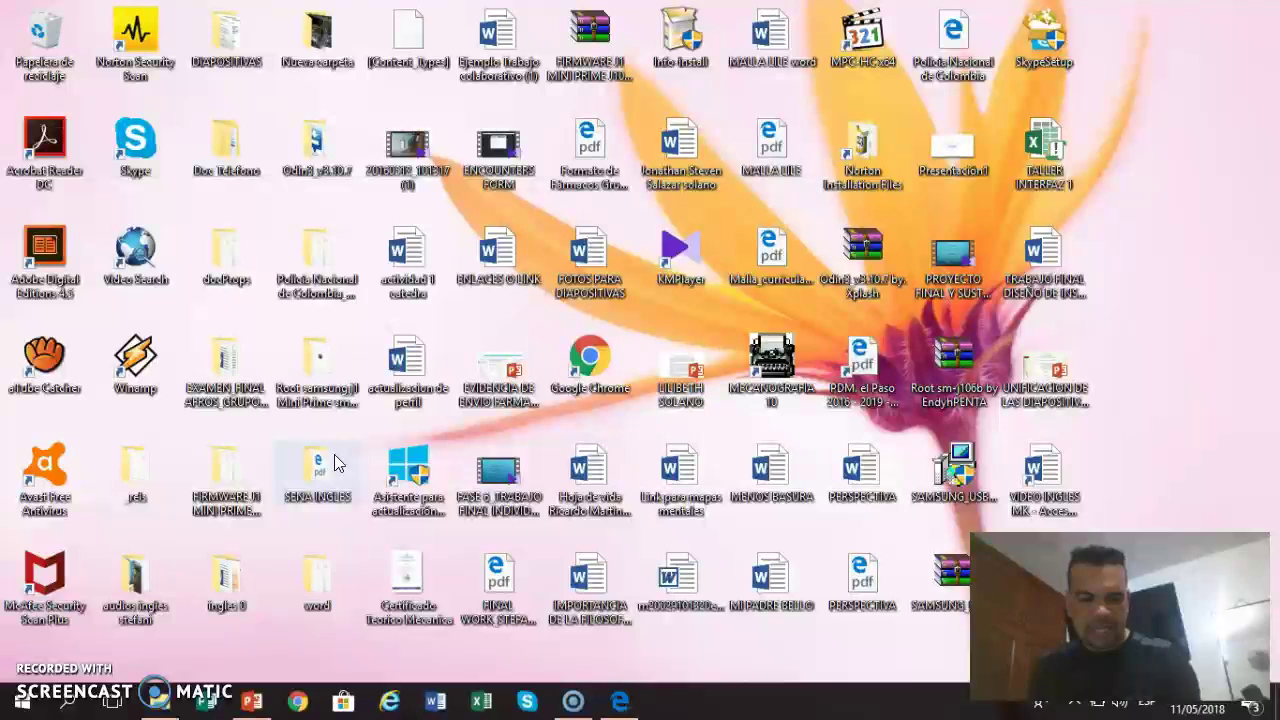
Step: Cycle through all open windows in the window switcher and switch to the Activities guide PDF in Edge
key(alt+Tab)
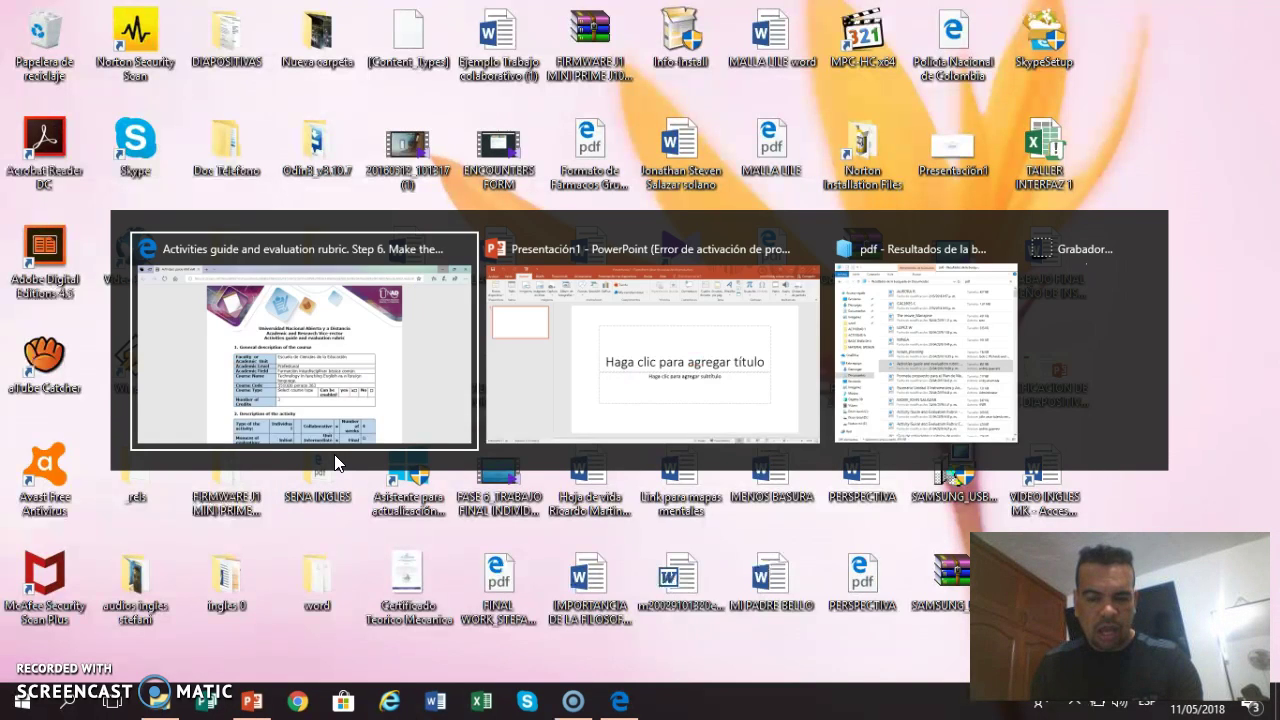
key(alt+Tab)
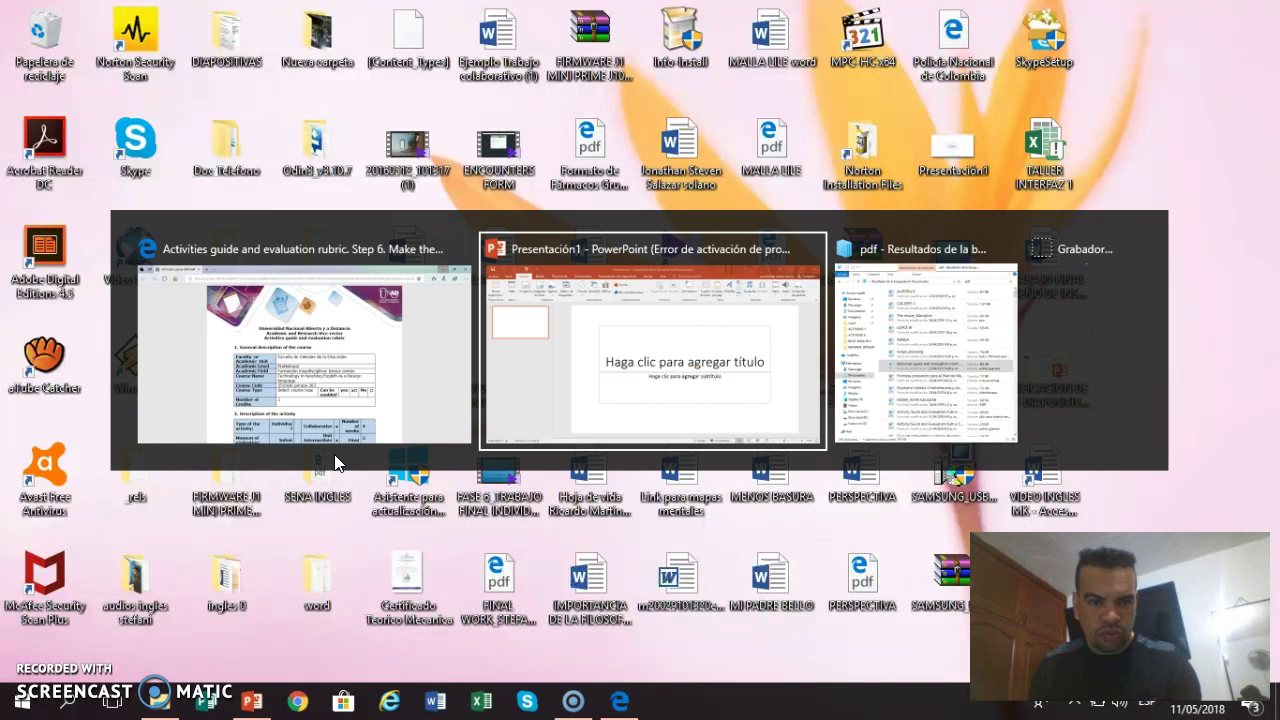
key(alt+Tab)
key(alt+Tab)
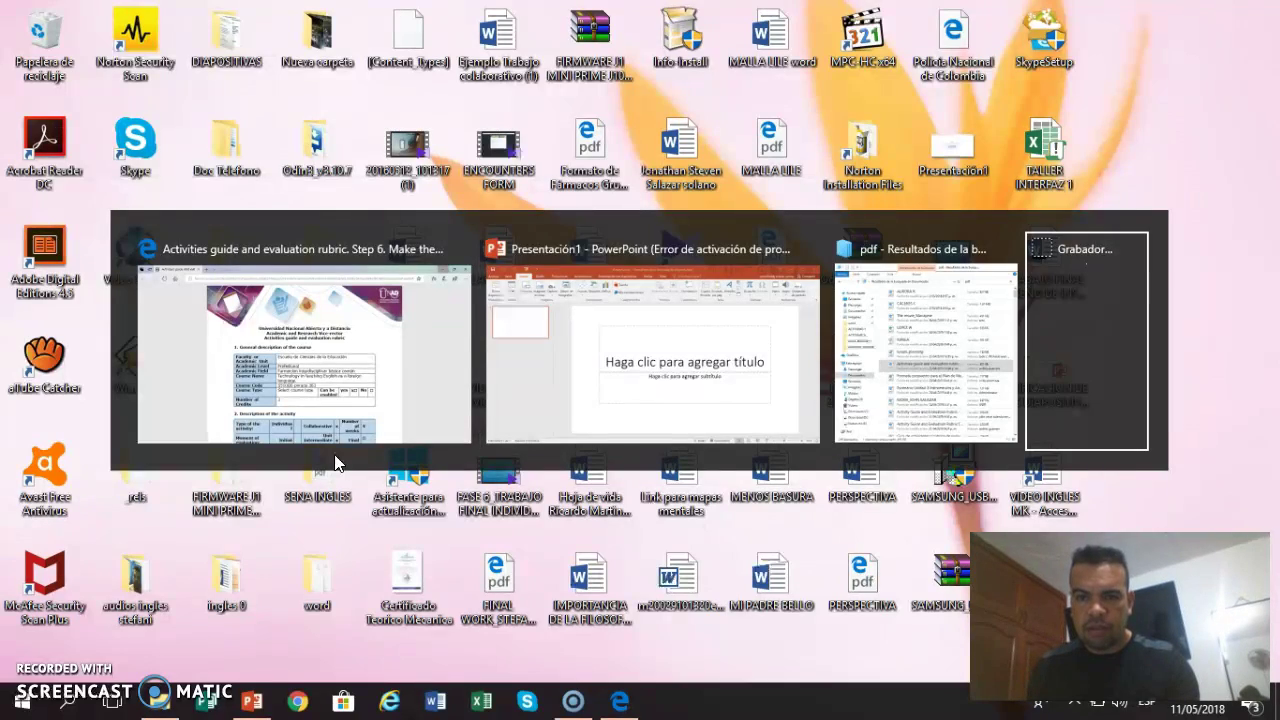
key(alt+Tab)
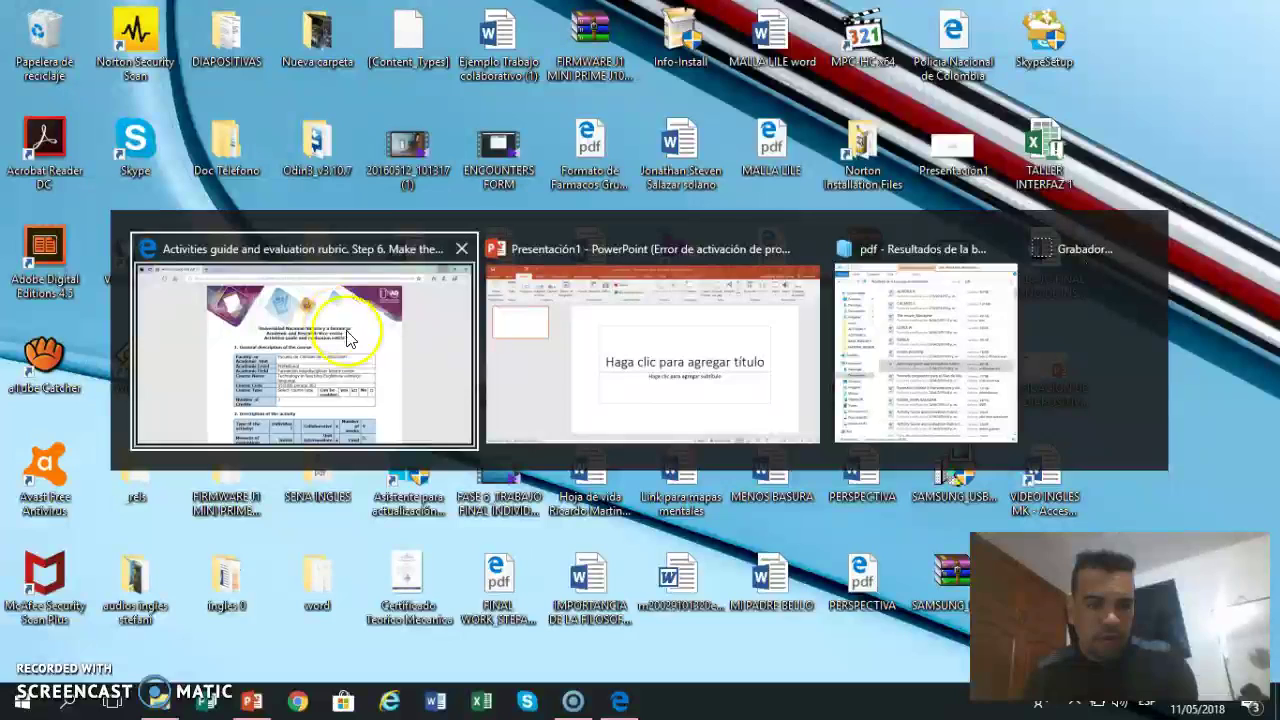
key(alt+Tab)
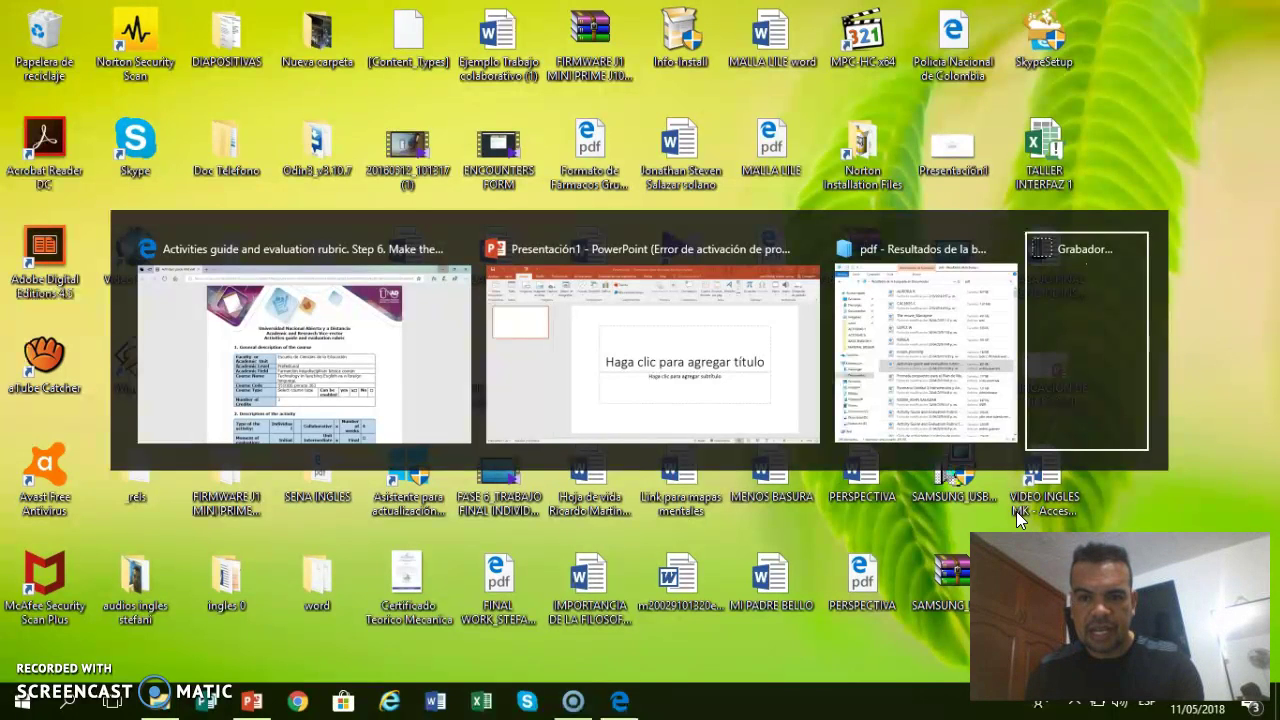
click(886, 600)
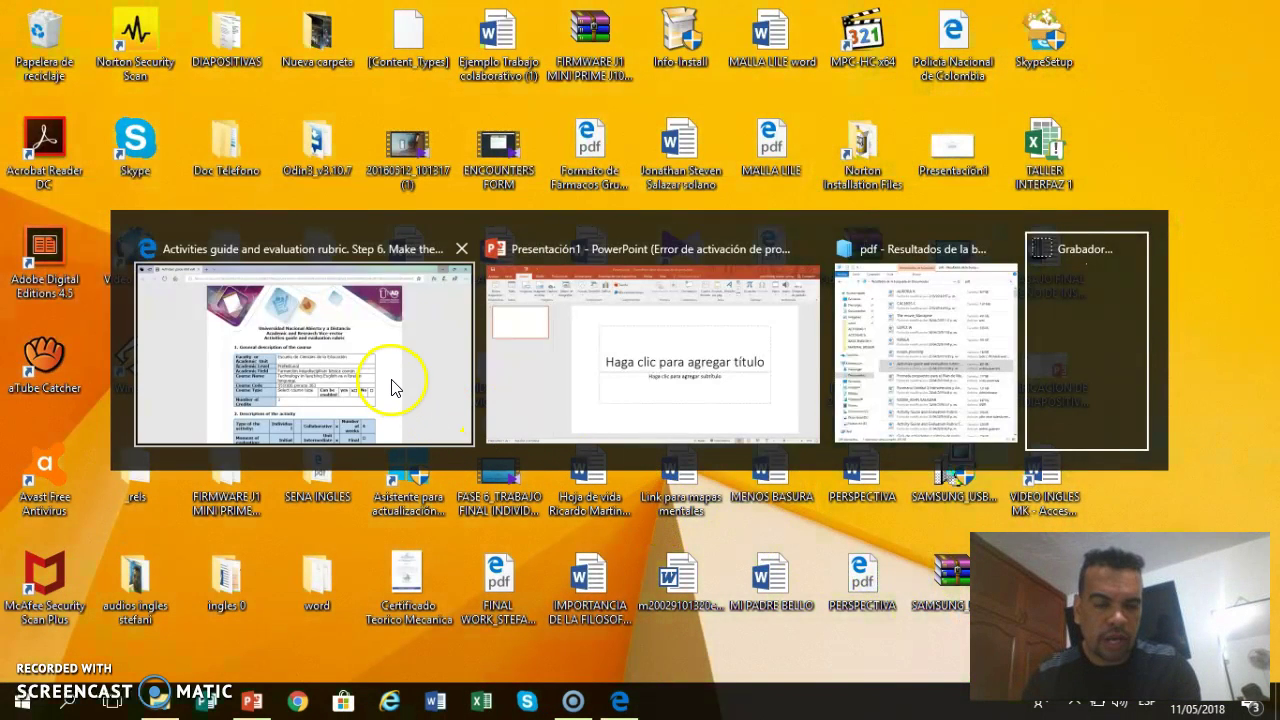
key(alt+Tab)
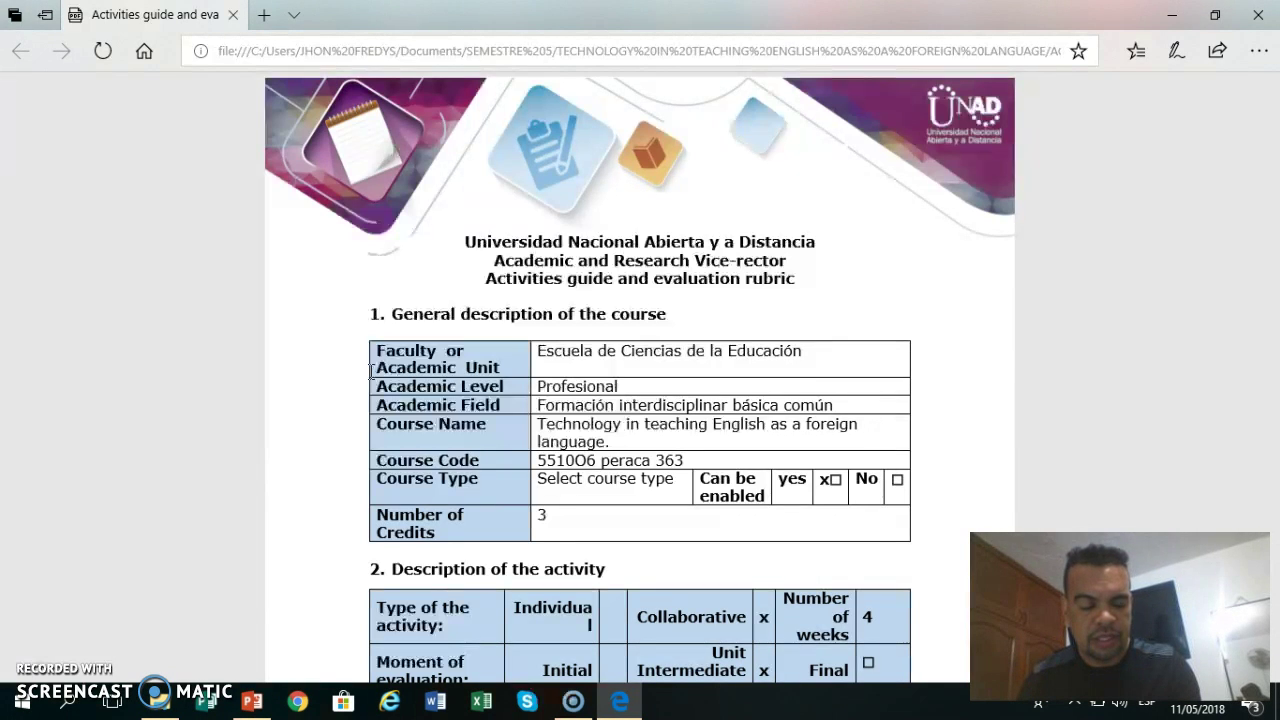
Step: Cycle through the open windows again and switch to the blank Presentación1 presentation in PowerPoint
key(alt+Tab)
key(alt+Tab)
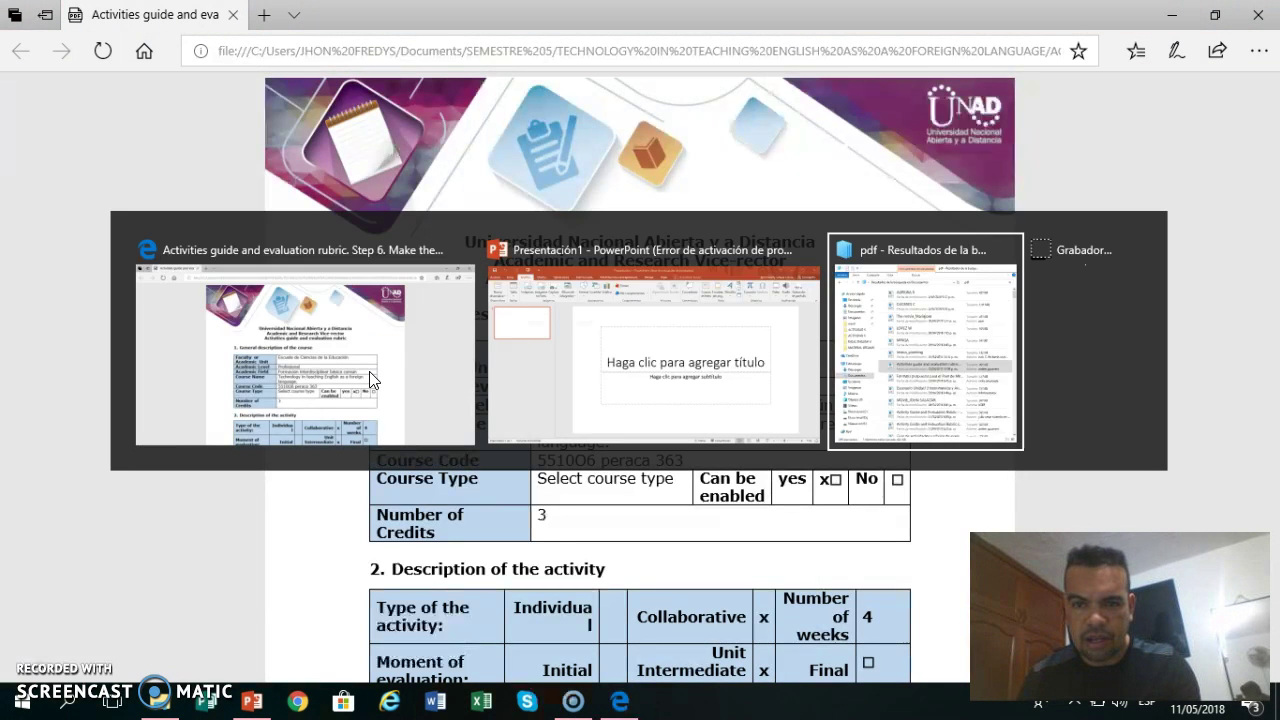
key(alt+Tab)
key(alt+Tab)
key(alt+Tab)
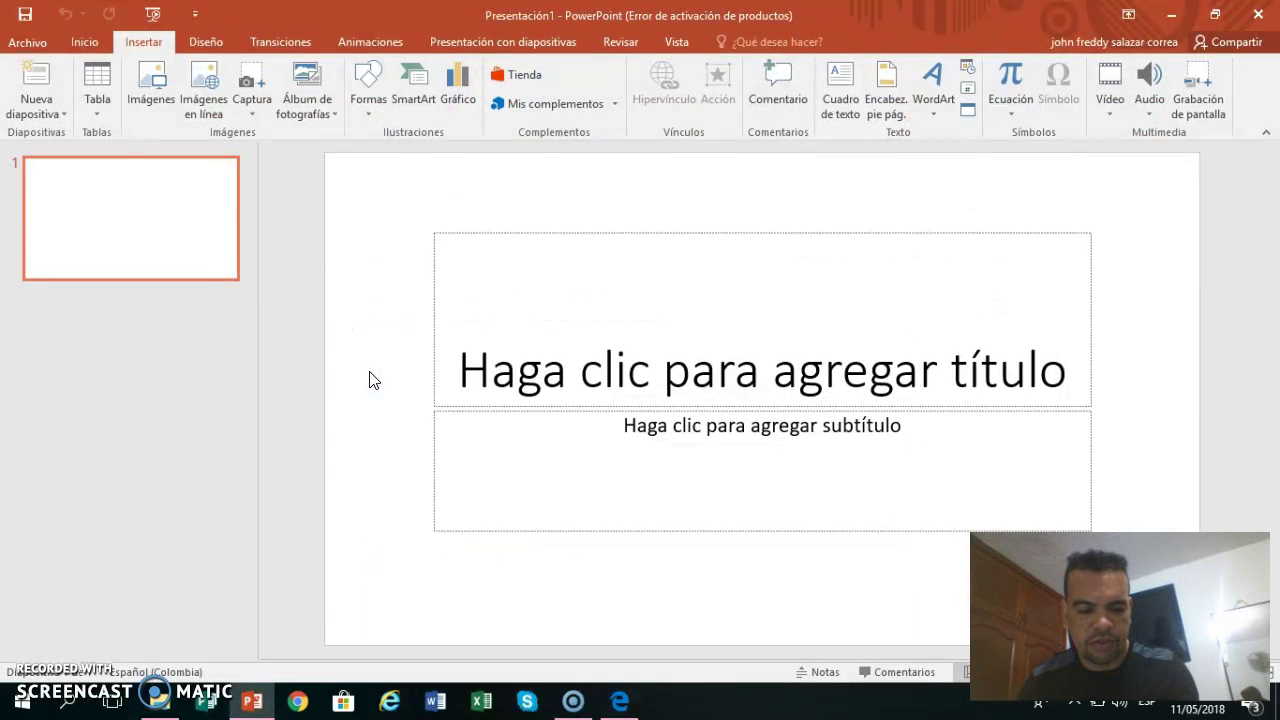
Step: Switch to the File Explorer window with the "pdf" search results and back to the Activities guide PDF
key(alt+Tab)
key(alt+Tab)
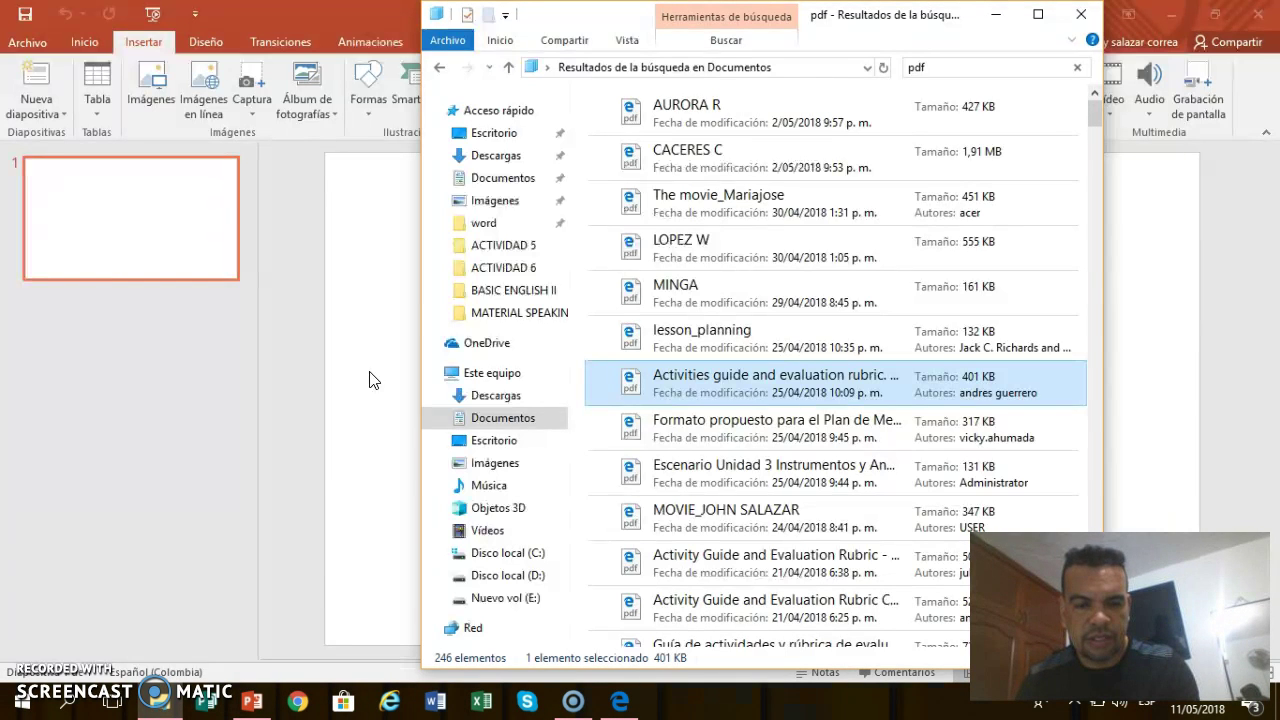
key(alt+Tab)
key(alt+Tab)
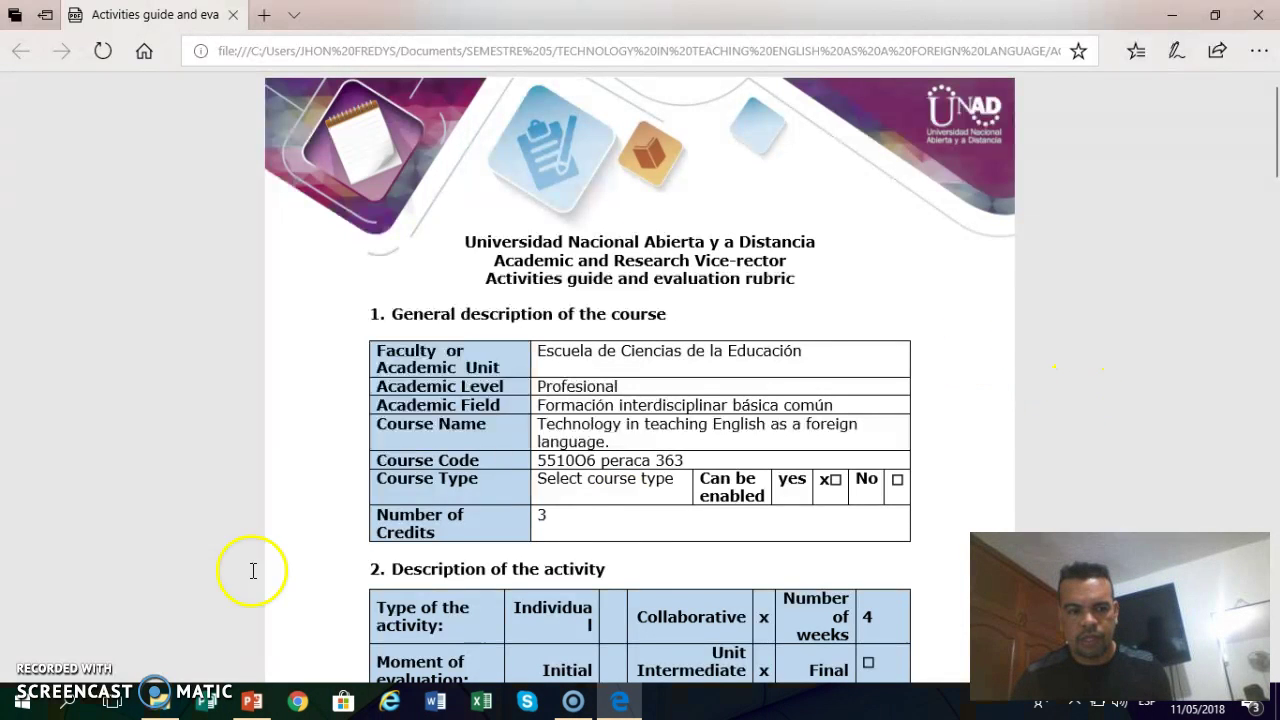
Step: Return to the "pdf" search results in File Explorer and try to open the Activities guide and evaluation rubric file
key(alt+Tab)
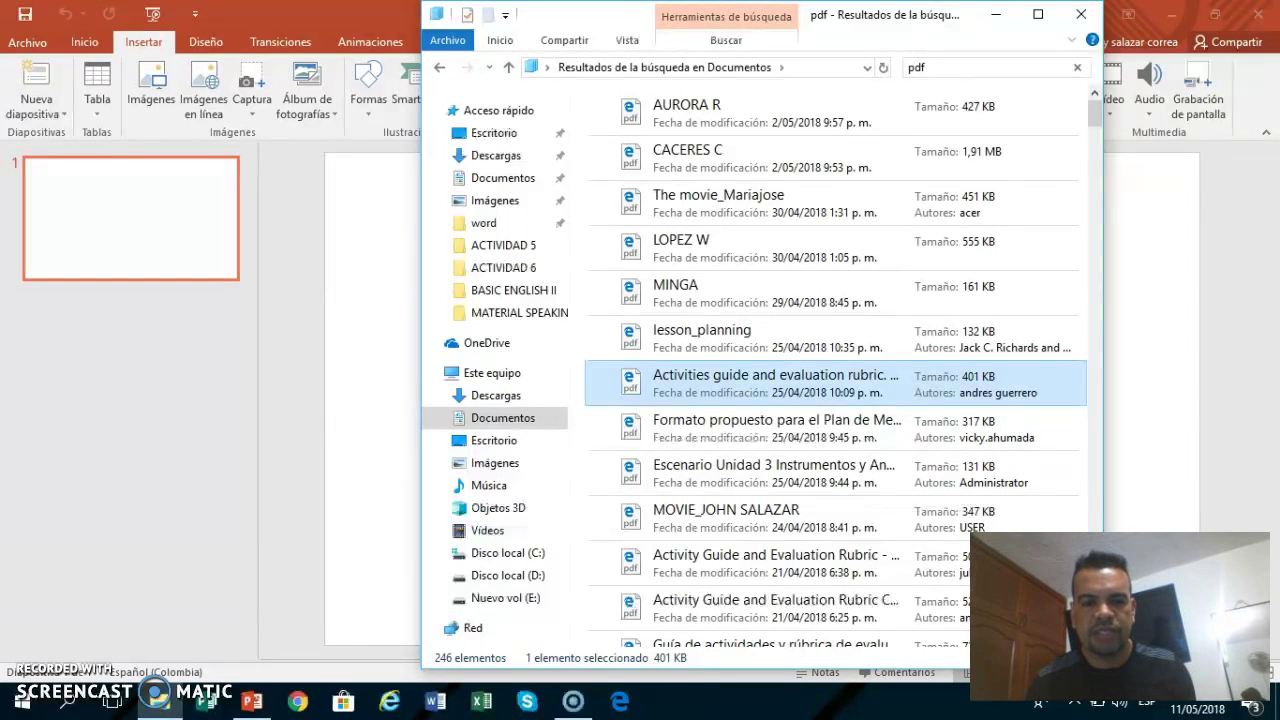
double_click(630, 385)
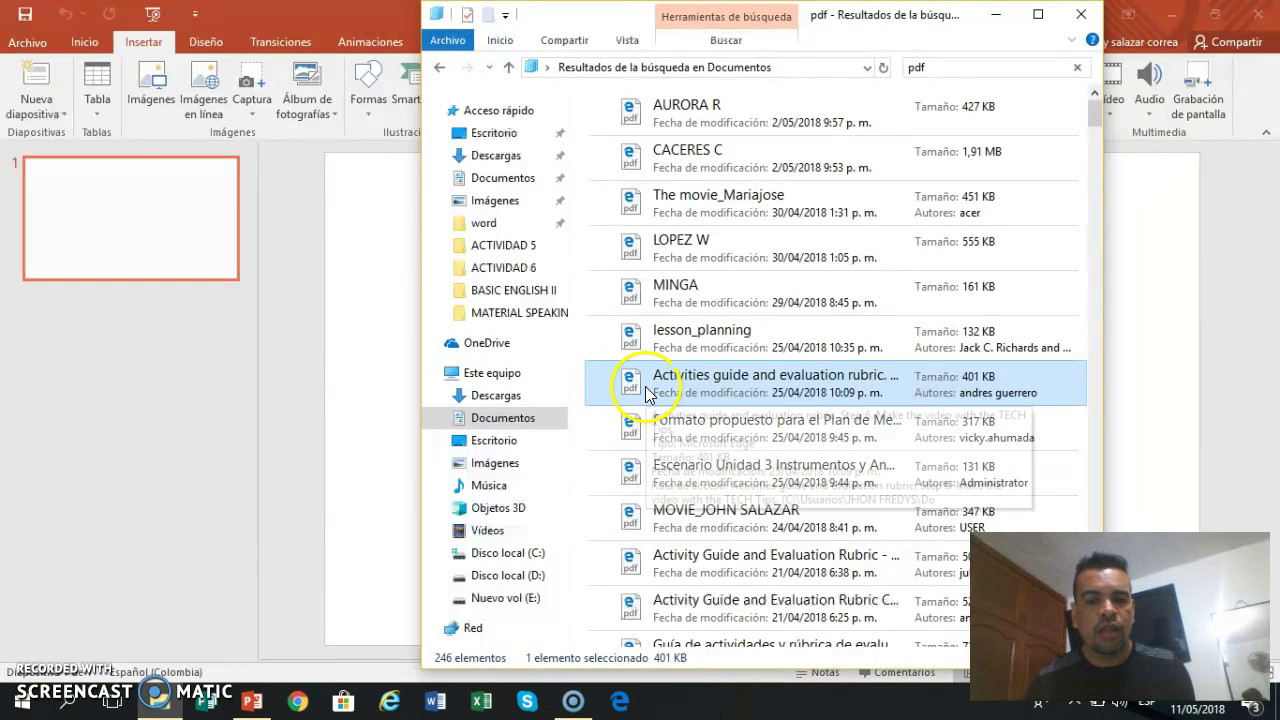
Step: Open Task Manager and end the Microsoft PowerPoint task
key(ctrl+shift+Escape)
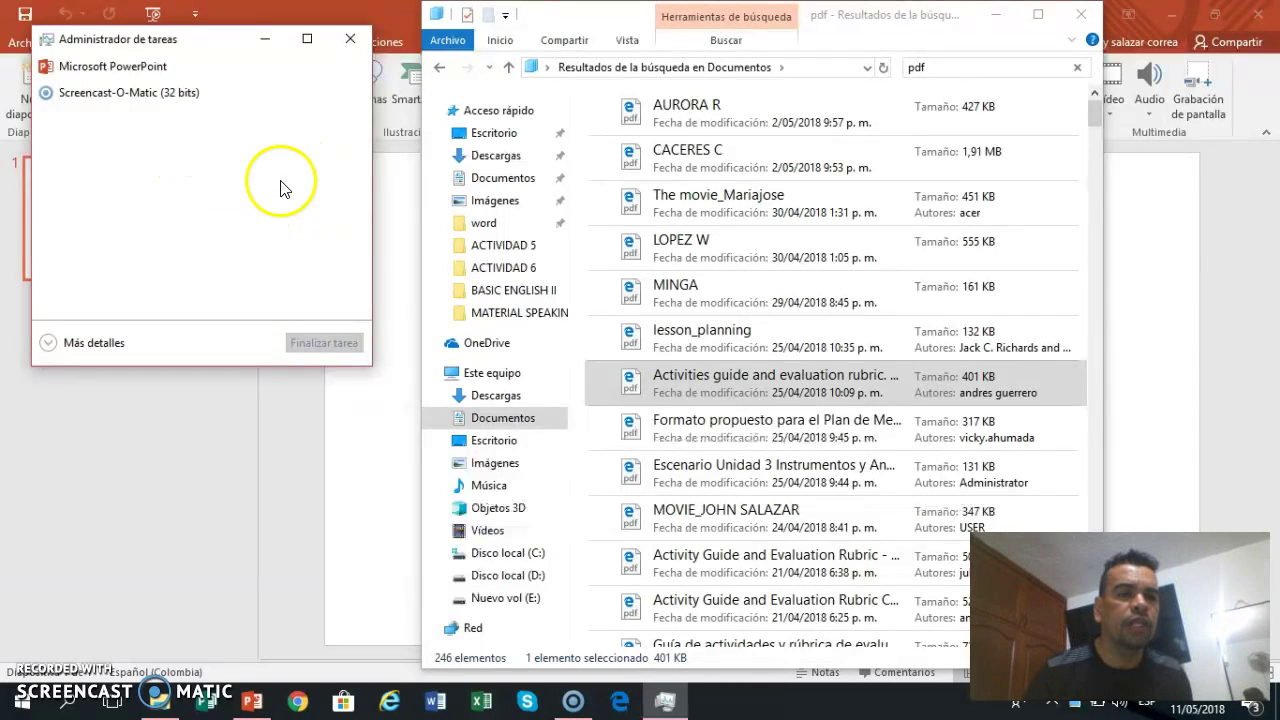
click(157, 70)
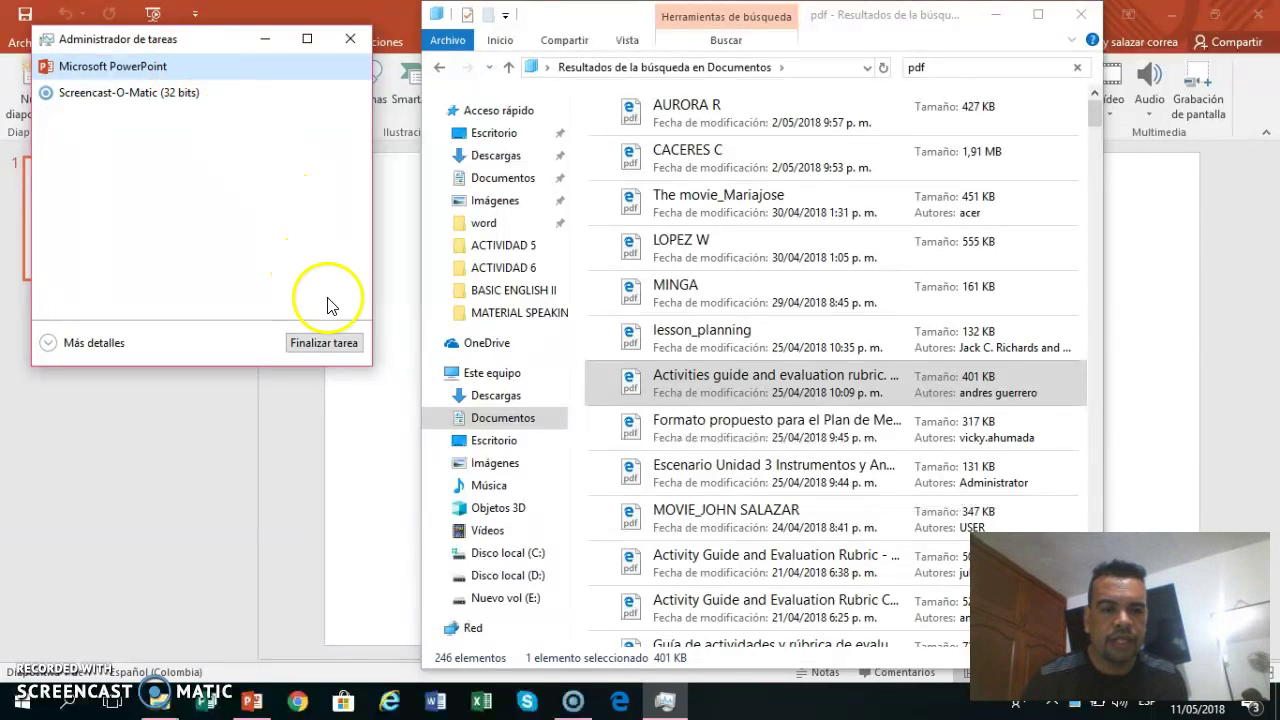
click(324, 348)
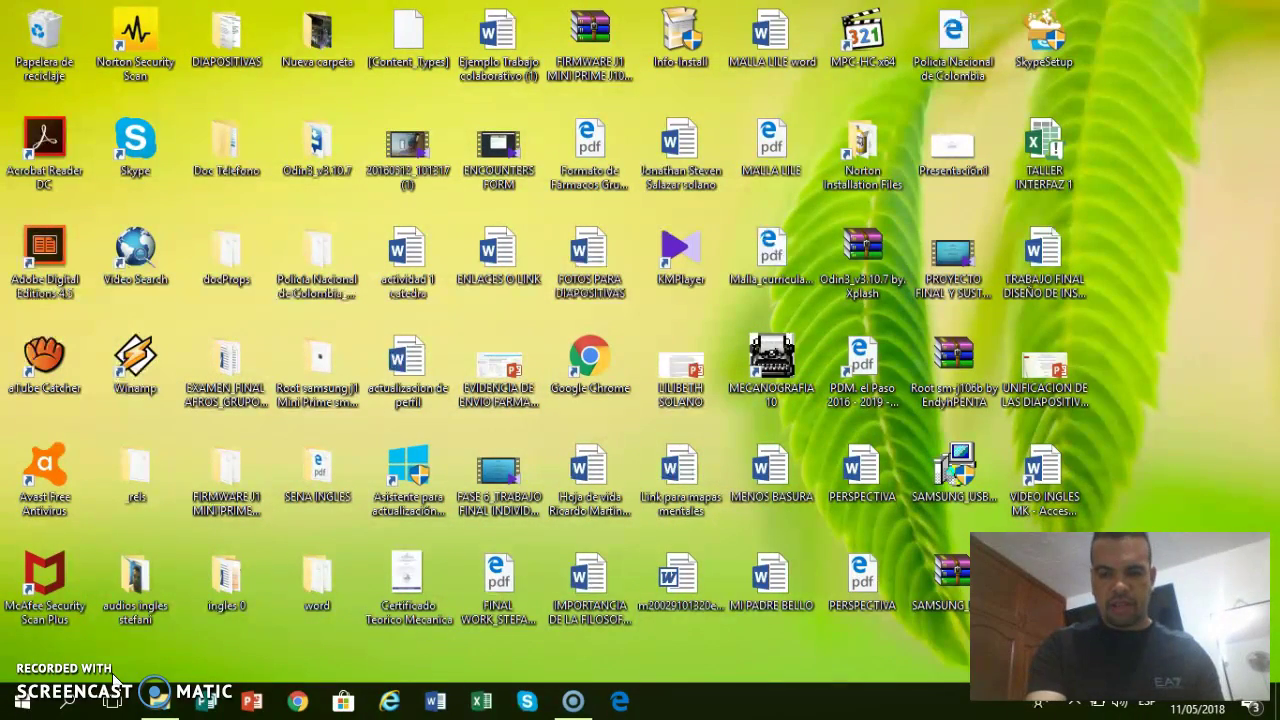
Step: Bring up the Windows shutdown dialog from the desktop
key(alt+F4)
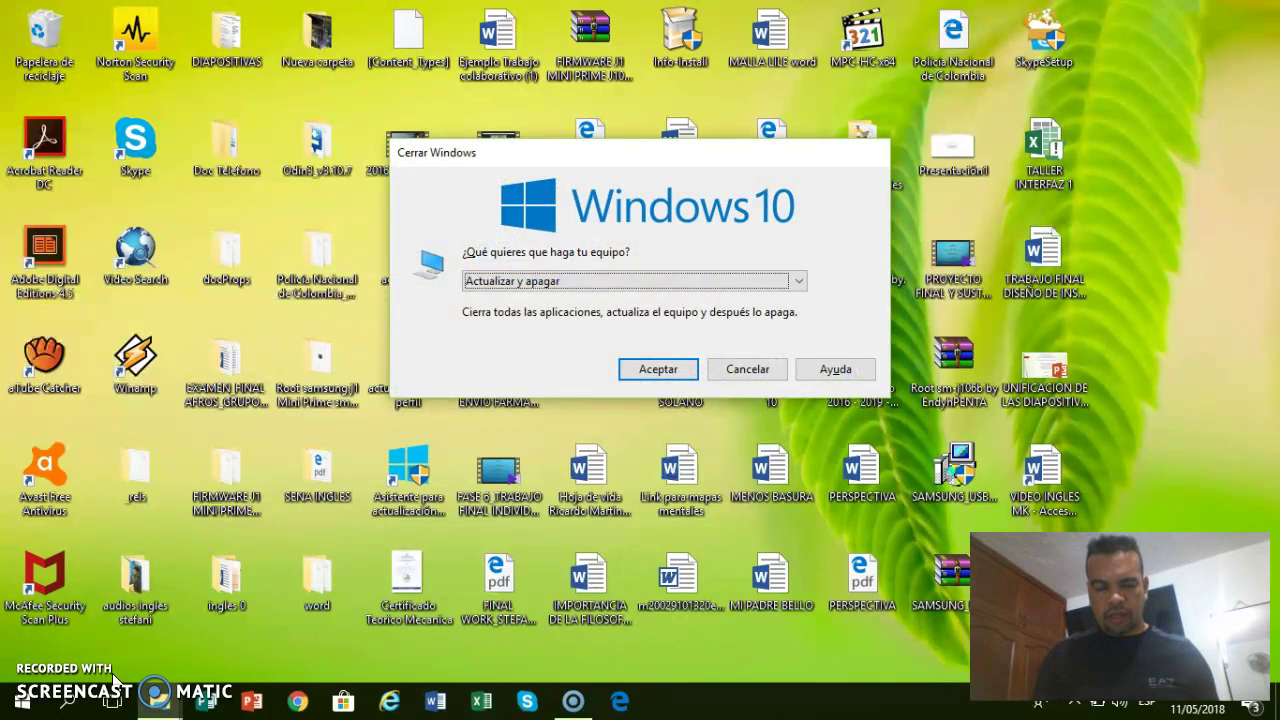